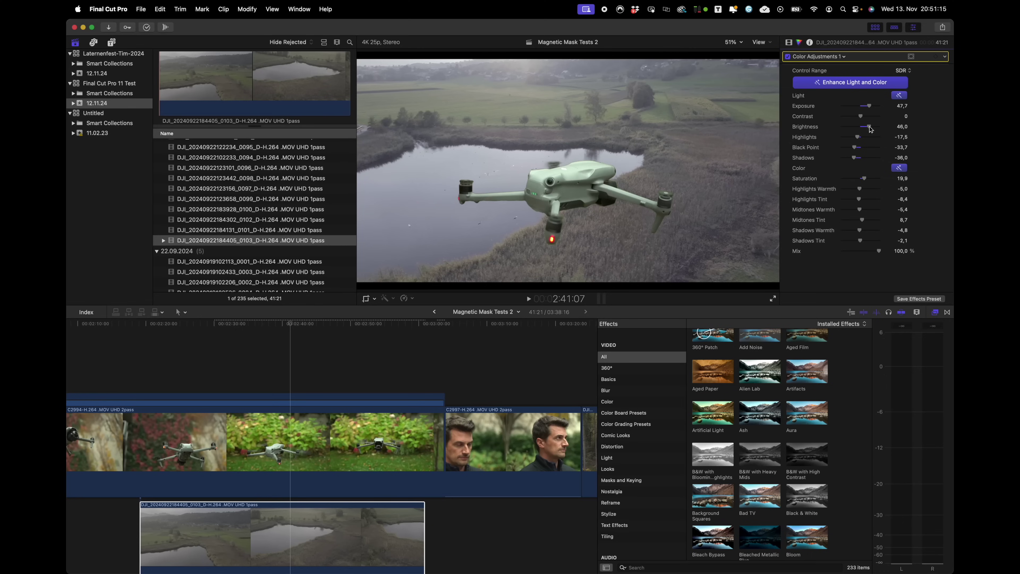
- Compare clip C2997 of the man with Enhance Light and Color switched off and on, leaving the enhancement on
left_click_drag(859, 107, 854, 106)
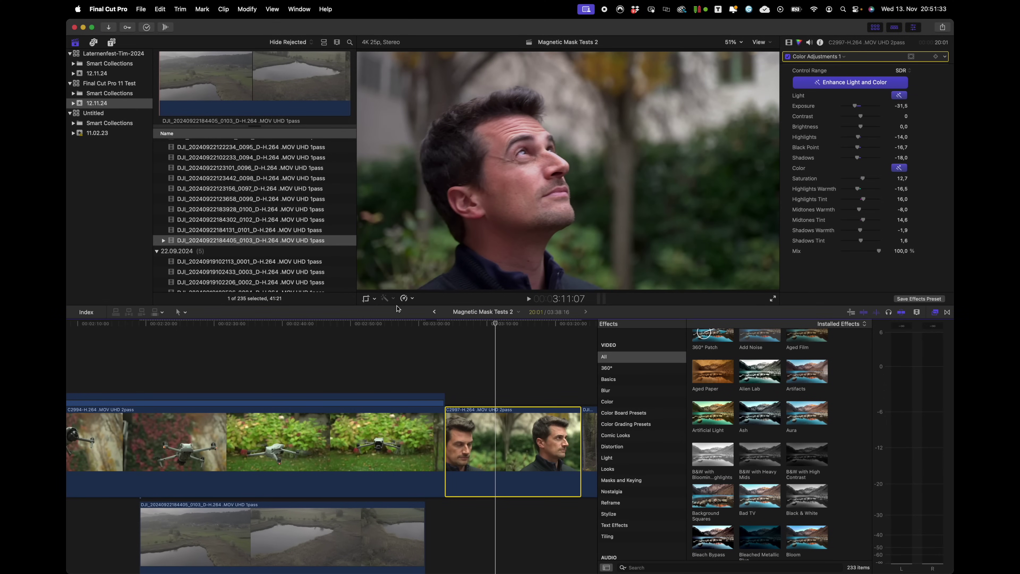
left_click(843, 83)
left_click(843, 83)
left_click(843, 83)
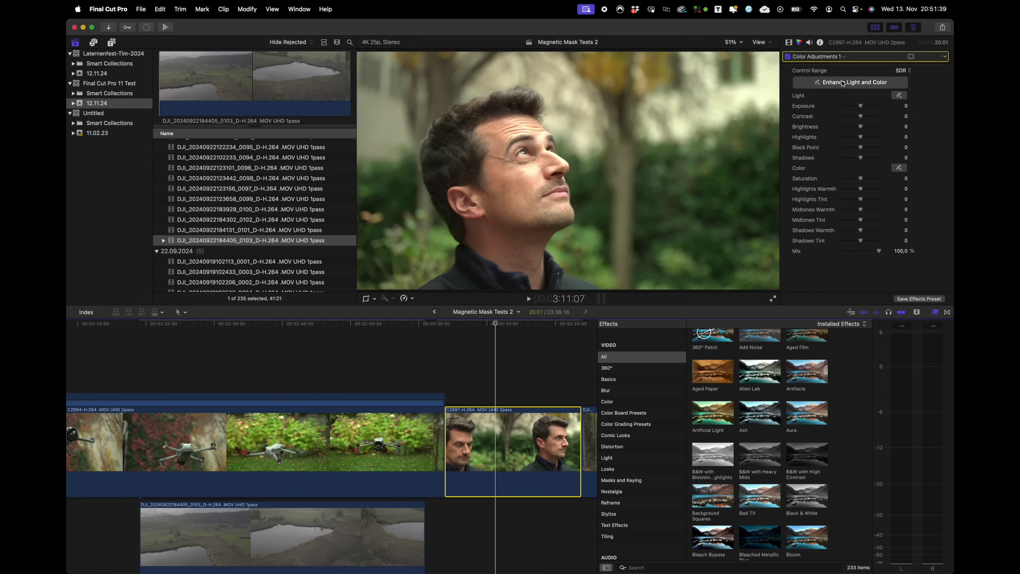
left_click(843, 83)
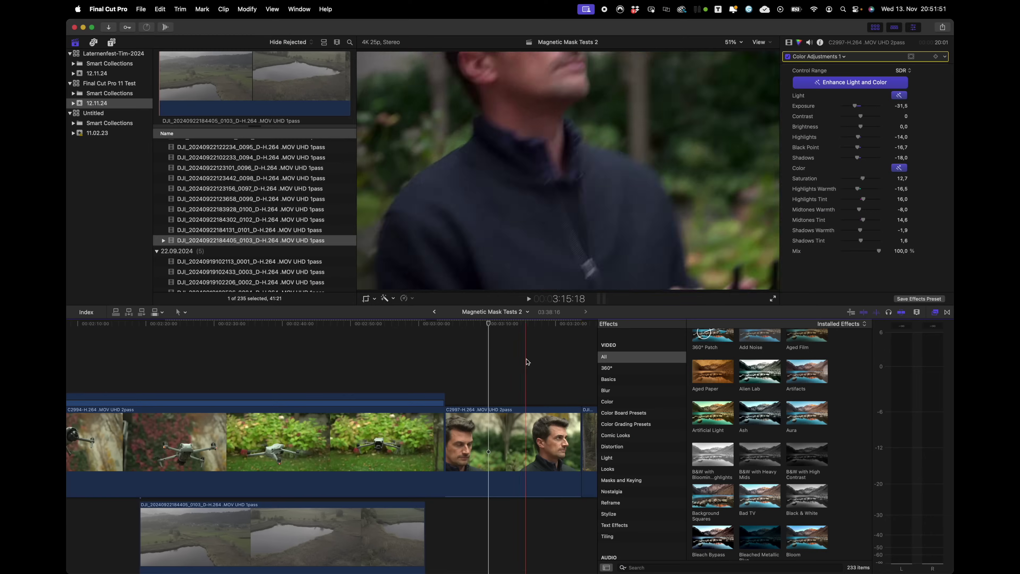
- Apply the Bad TV effect to clip C2997 and limit it with a magnetic mask on the man
left_click(790, 42)
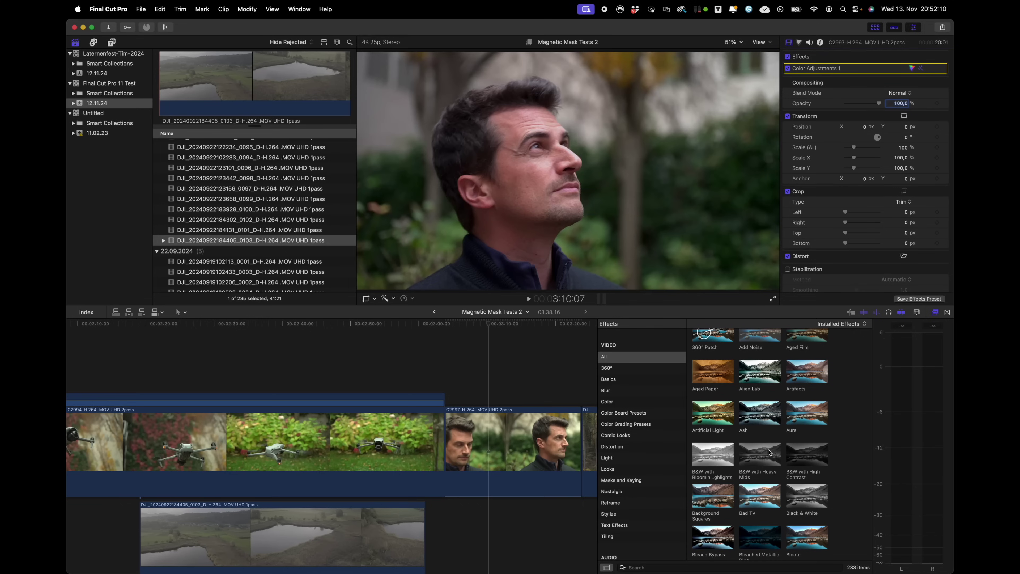
left_click_drag(758, 499, 518, 422)
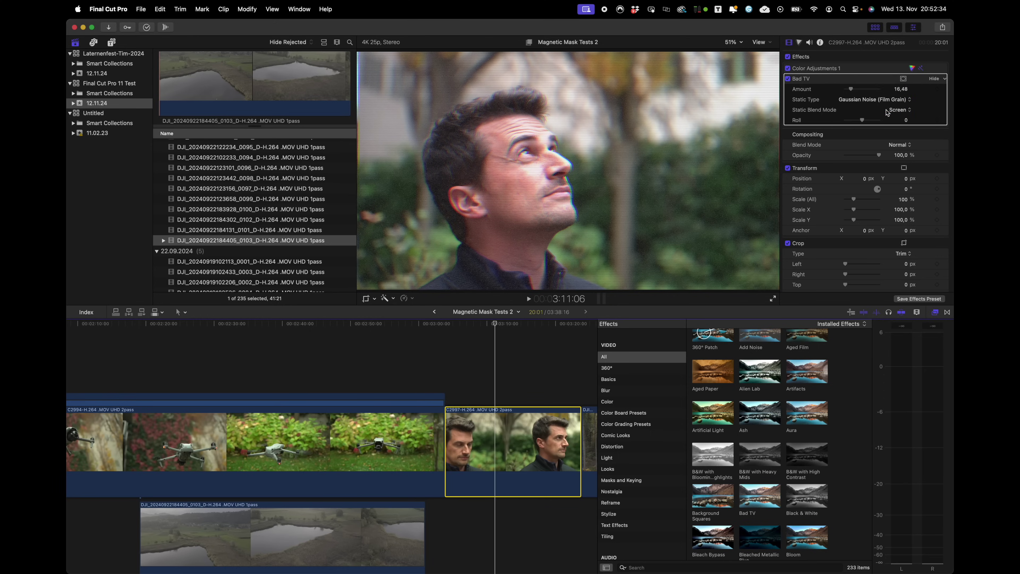
left_click(513, 181)
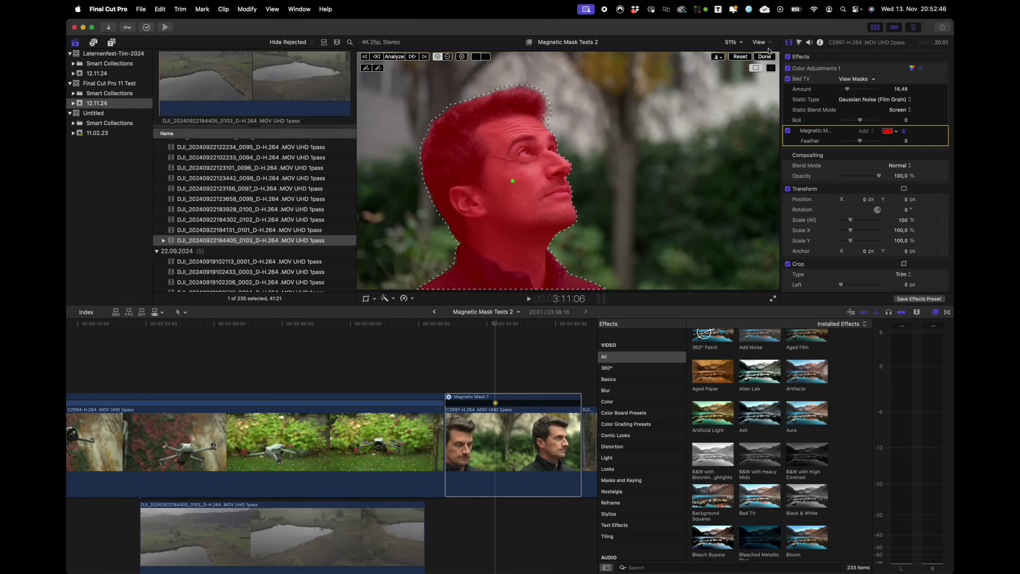
- Check the man's mask edges at 100% zoom, then analyze the magnetic mask across clip C2997 and play back the result
left_click(743, 96)
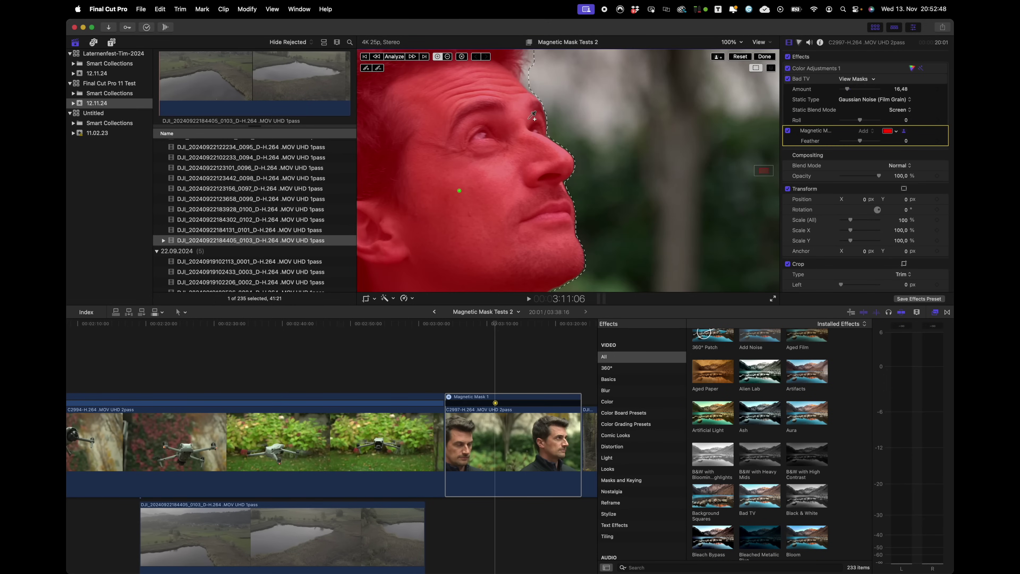
left_click_drag(763, 172, 761, 169)
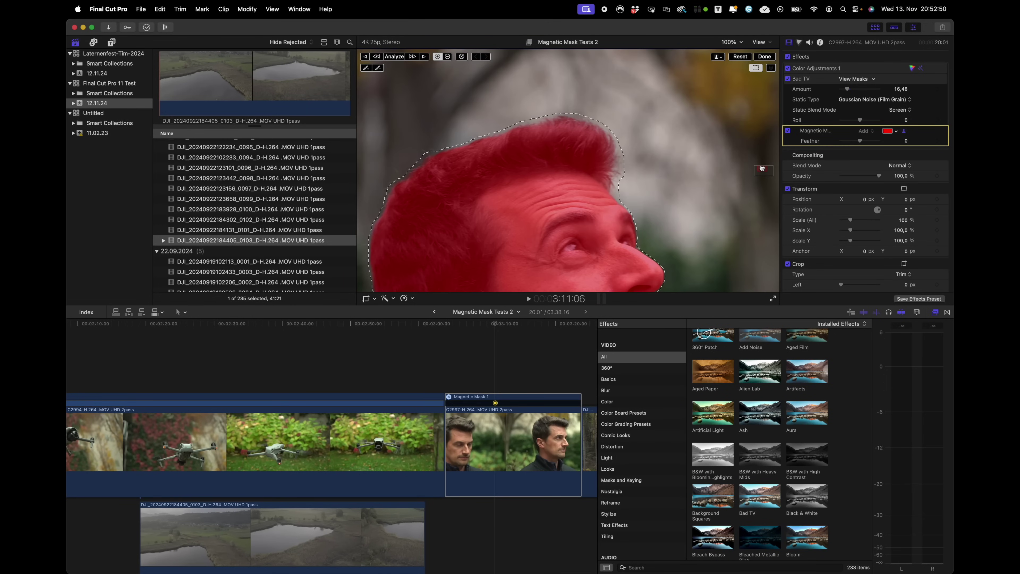
left_click(856, 79)
key("shift+z")
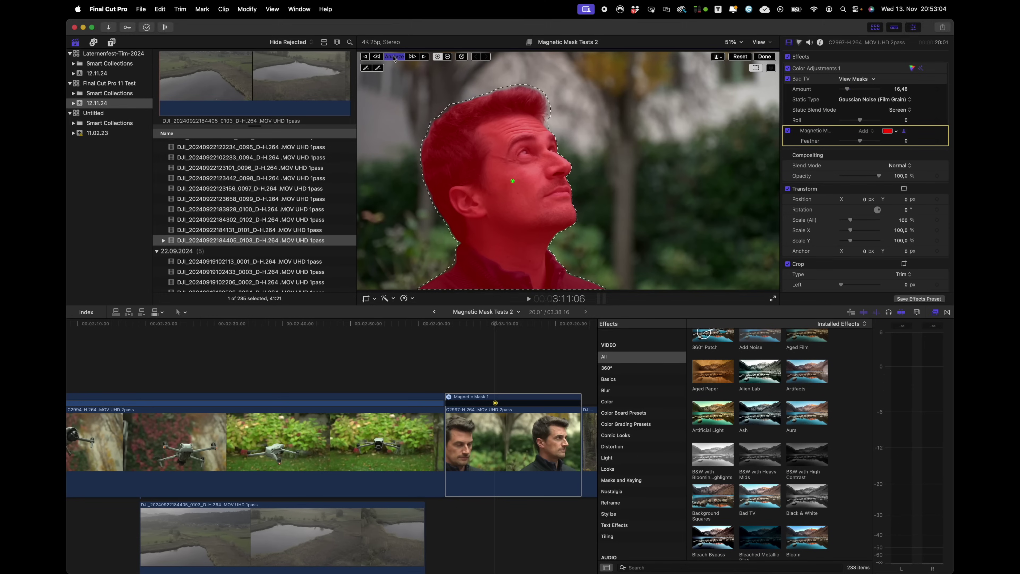
left_click(393, 56)
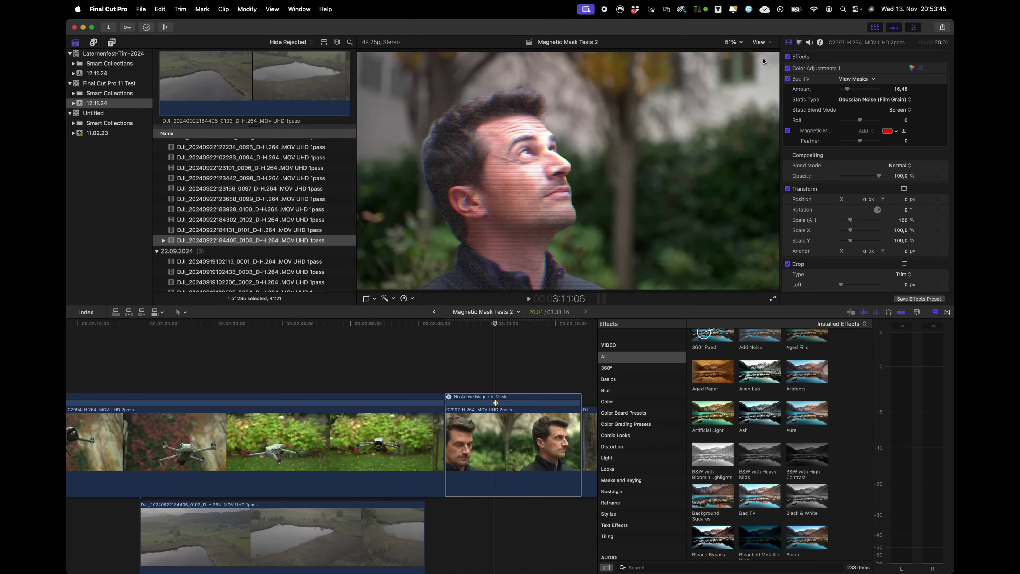
key("space")
left_click(469, 358)
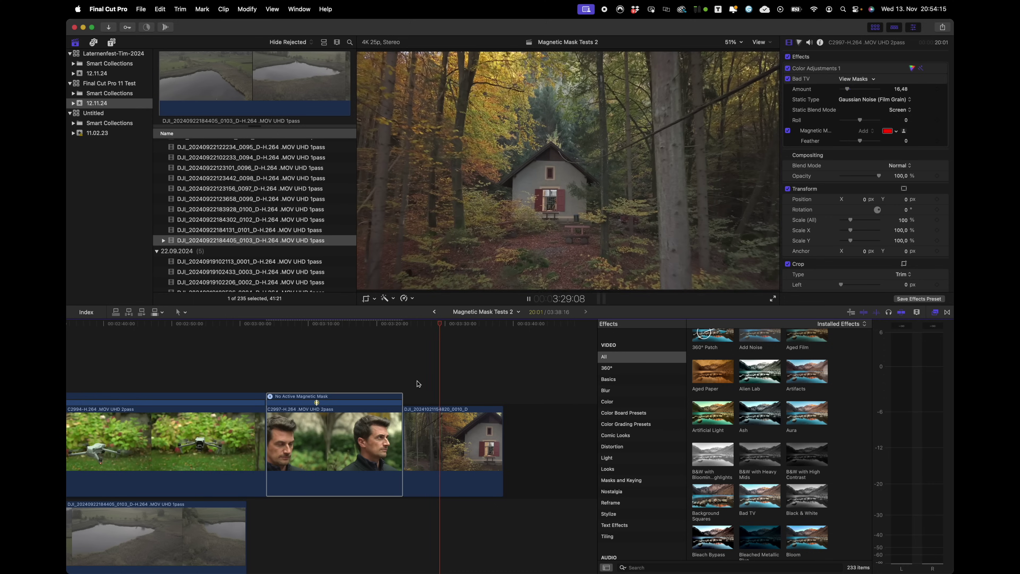
key("space")
left_click(421, 426)
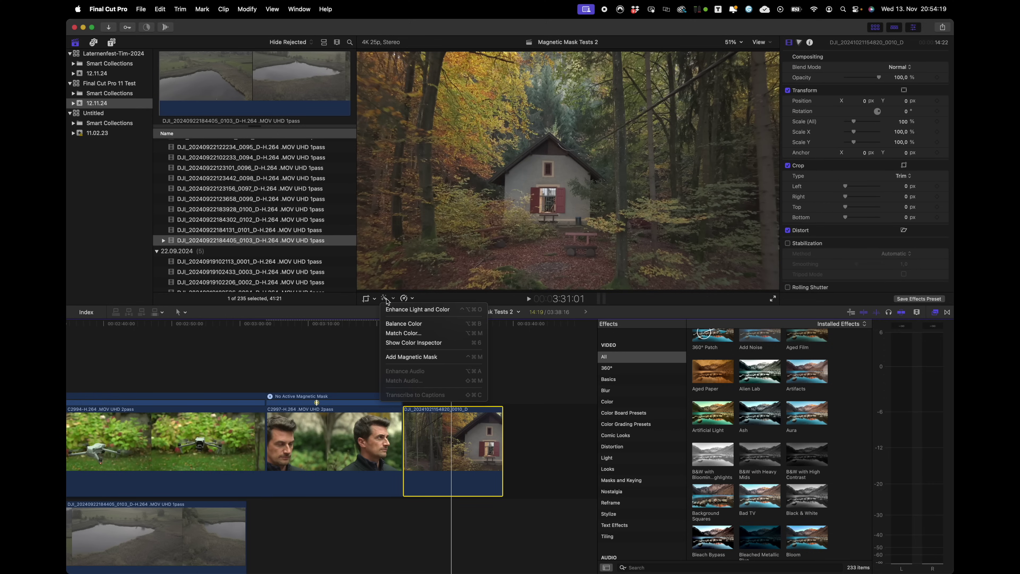
left_click(418, 310)
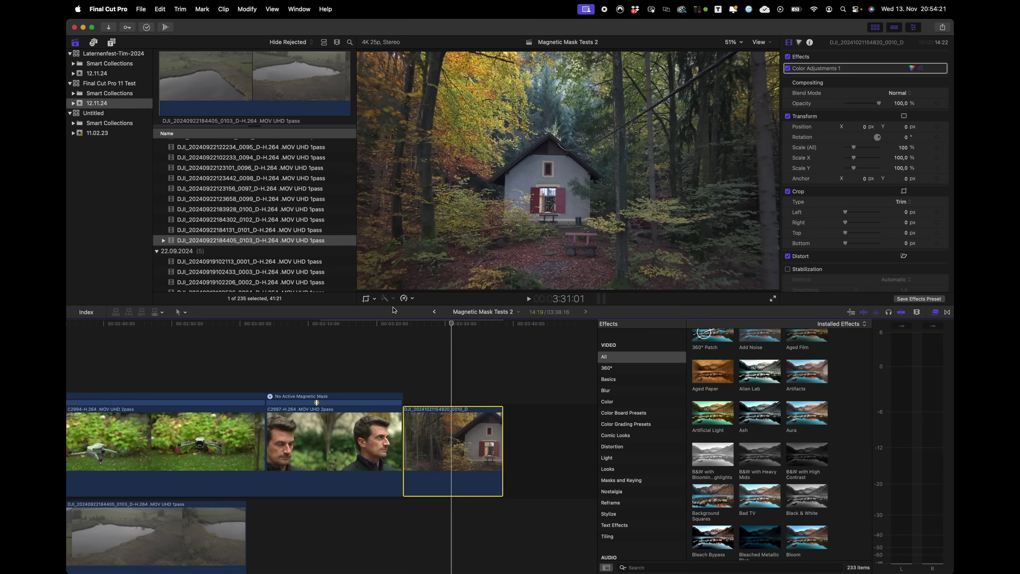
left_click(799, 42)
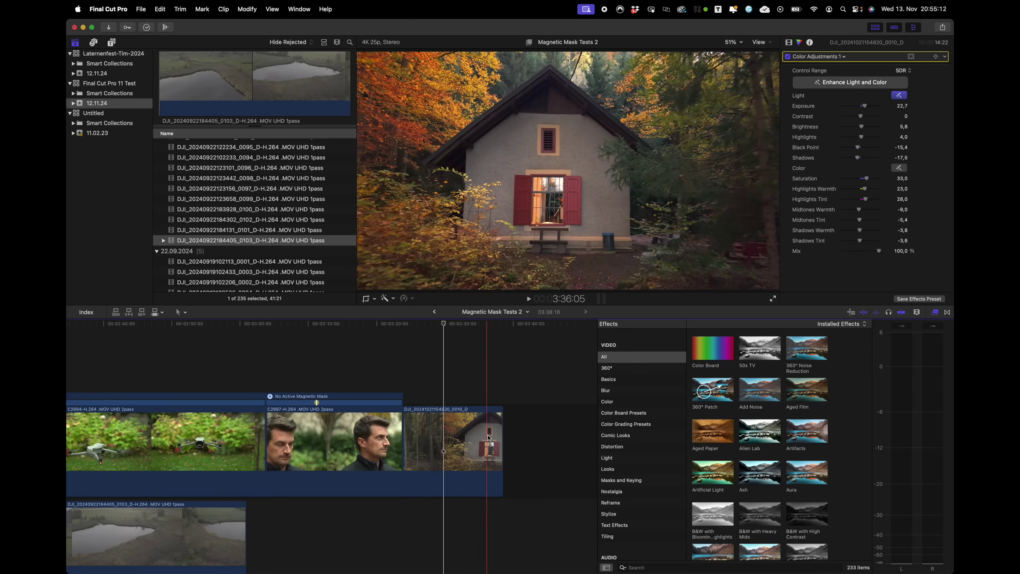
- Play back the color-adjusted forest house clip to review the look
key("space")
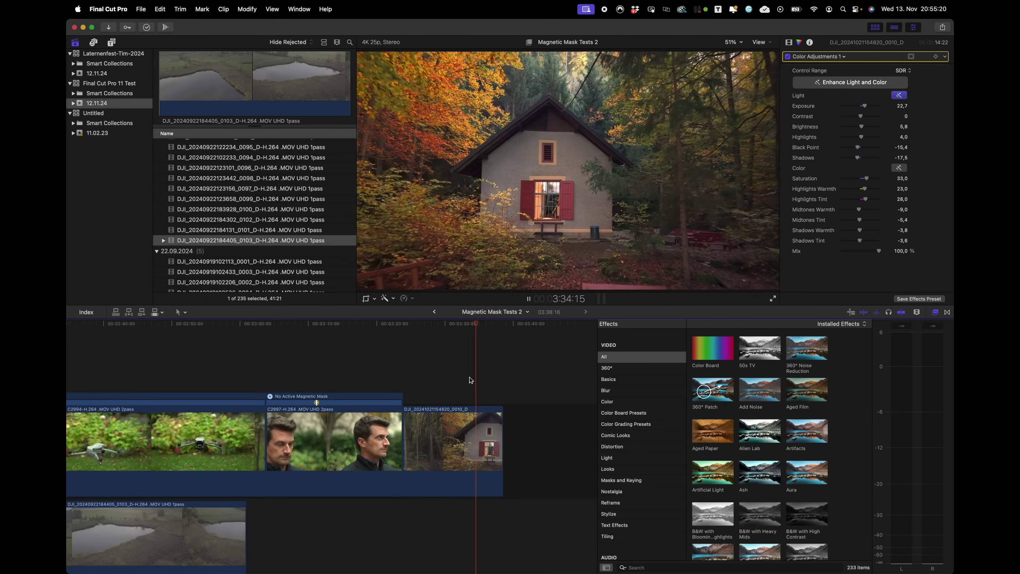
key("space")
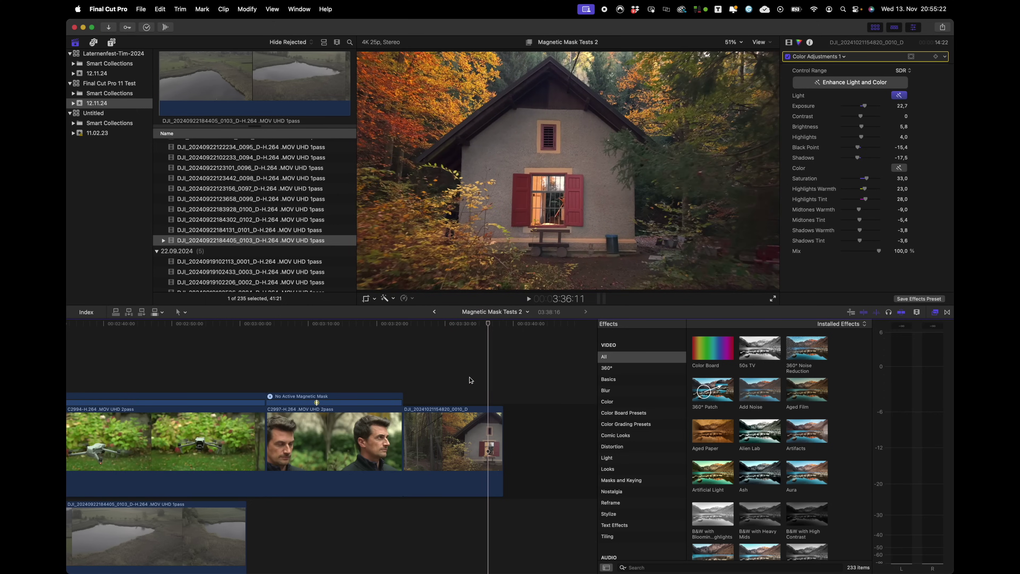
left_click(471, 383)
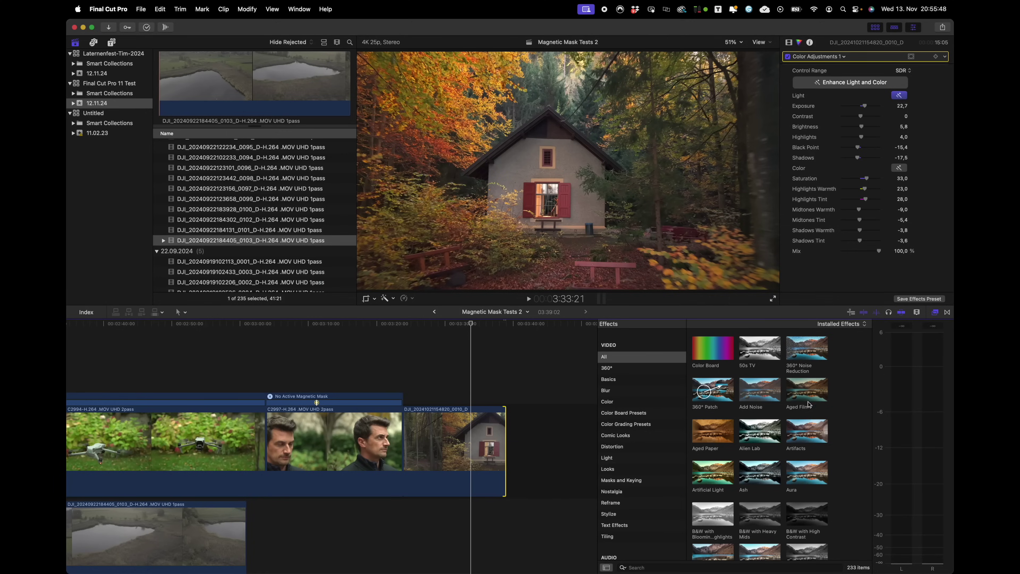
- Apply the Aged Film effect to the forest house clip and add a magnetic mask to it covering the house
left_click_drag(805, 396, 457, 442)
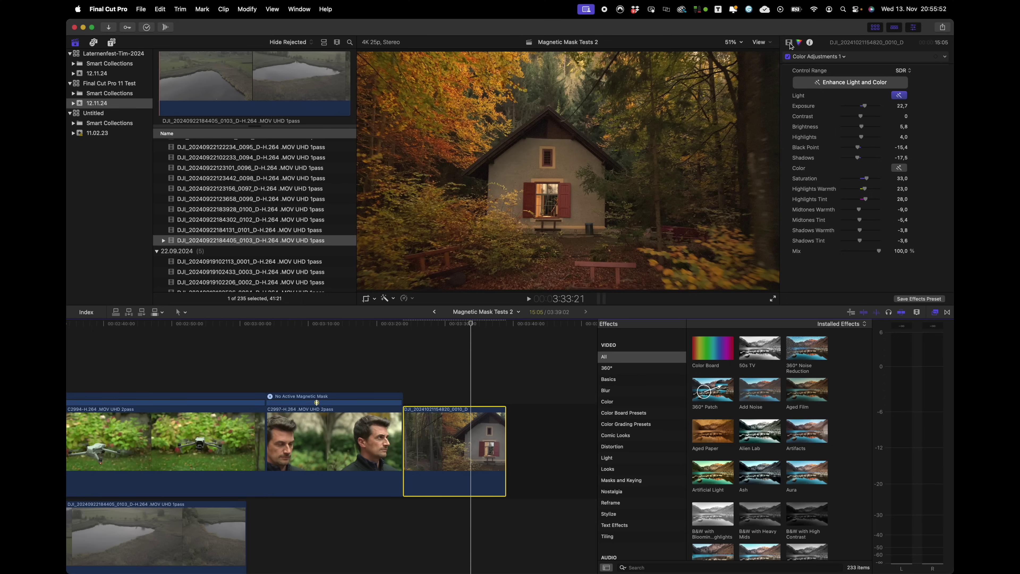
left_click(789, 43)
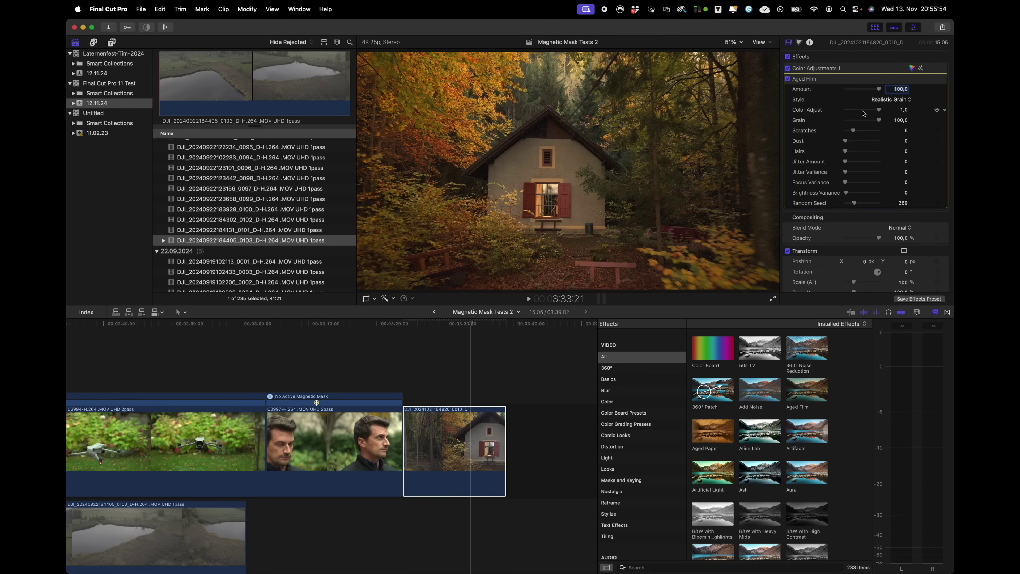
left_click(903, 80)
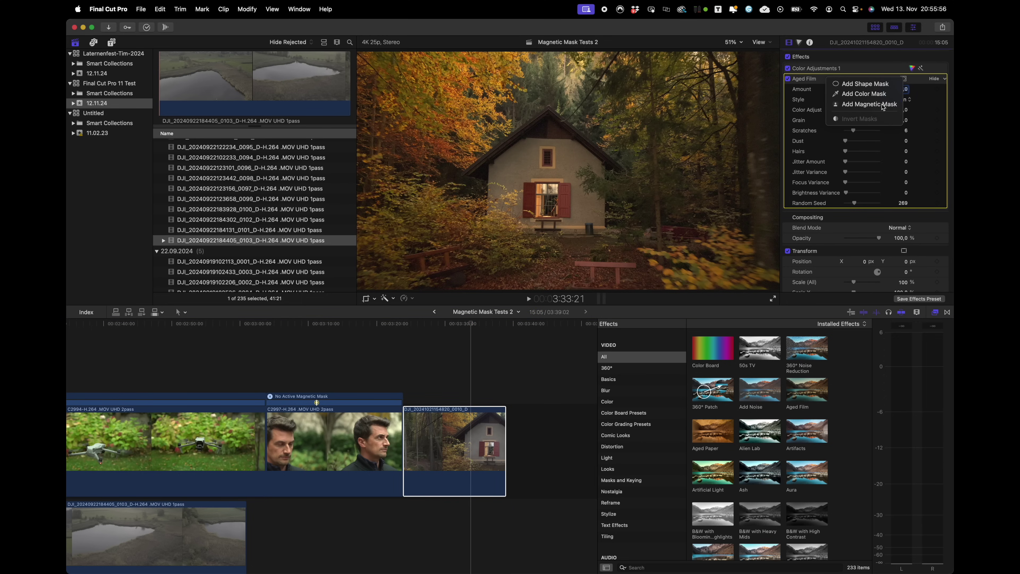
left_click(872, 103)
left_click(529, 159)
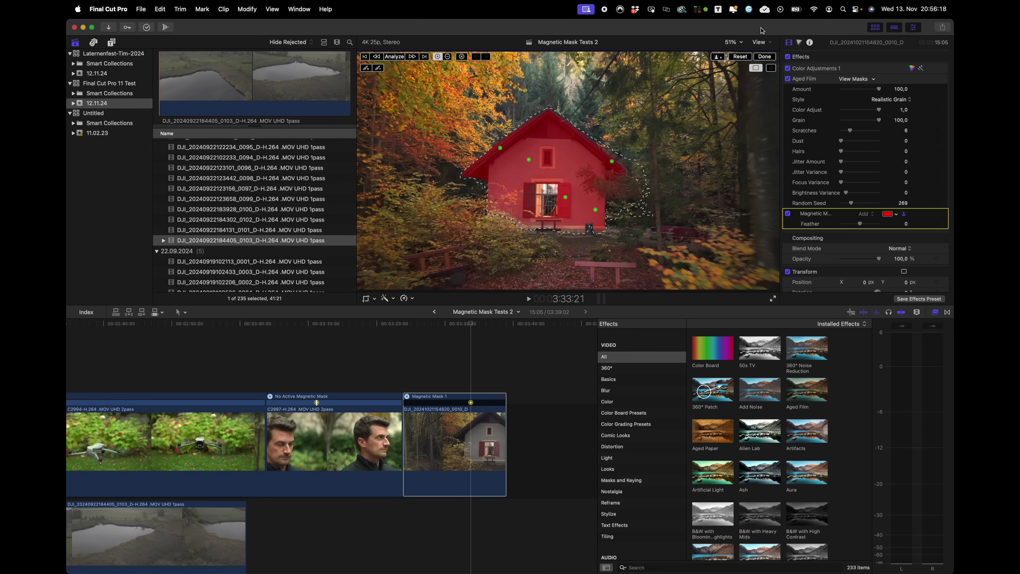
- Refine the house's magnetic mask at 100% zoom, excluding the trees beside it and including the base of the wall and the lit window
left_click(732, 42)
left_click(744, 97)
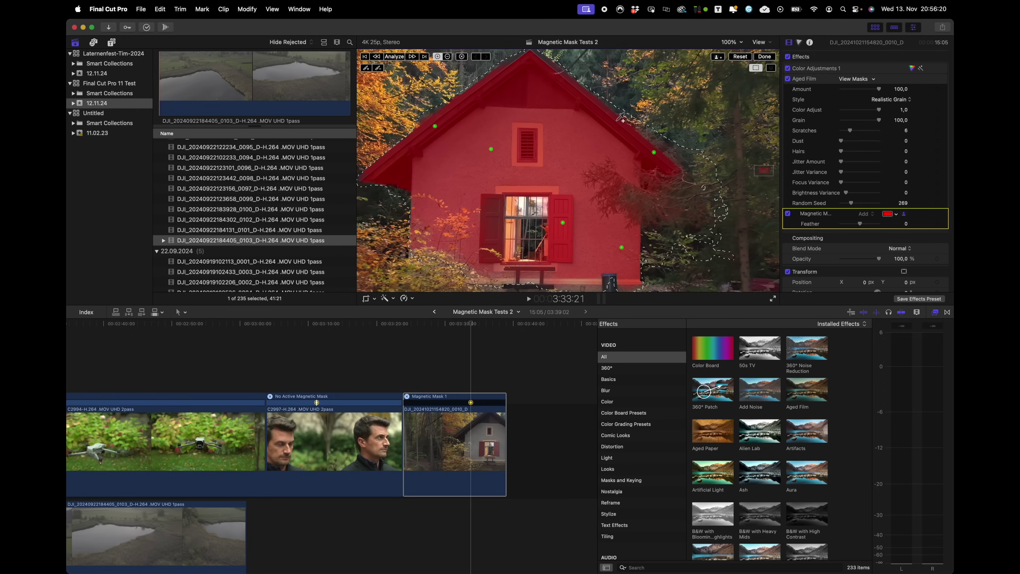
left_click_drag(762, 171, 765, 172)
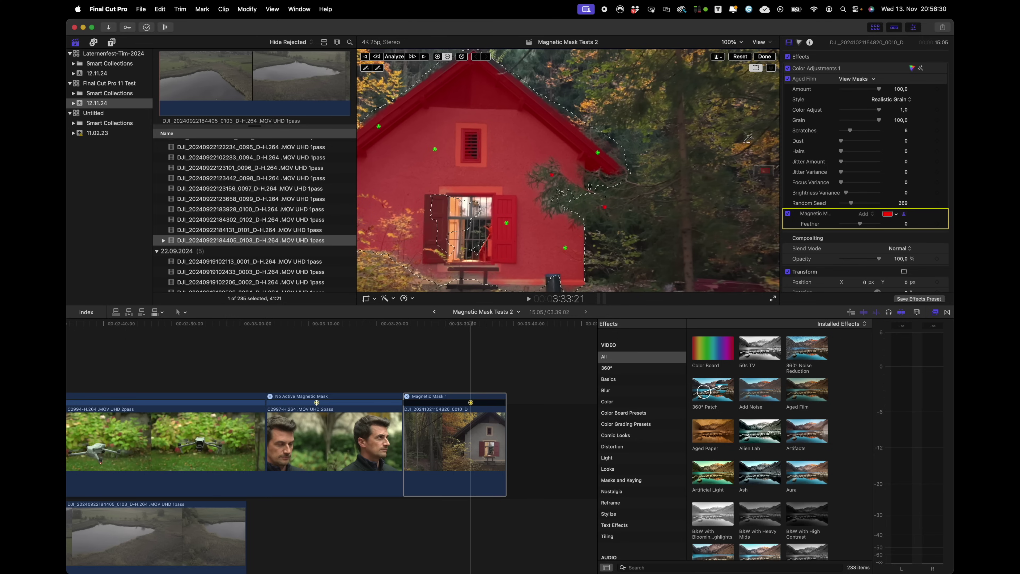
scroll(747, 139, "left", 10)
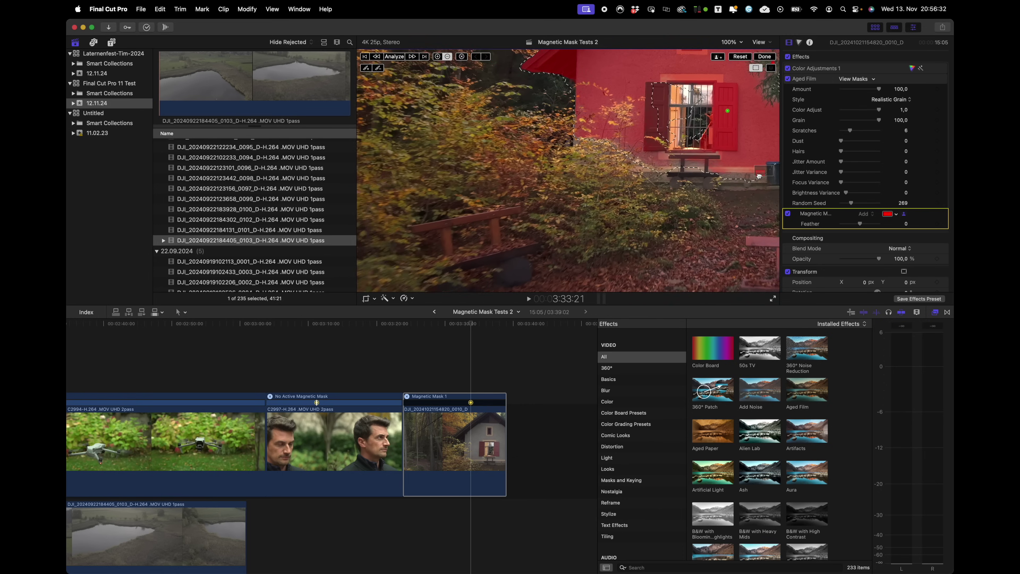
scroll(759, 175, "right", 10)
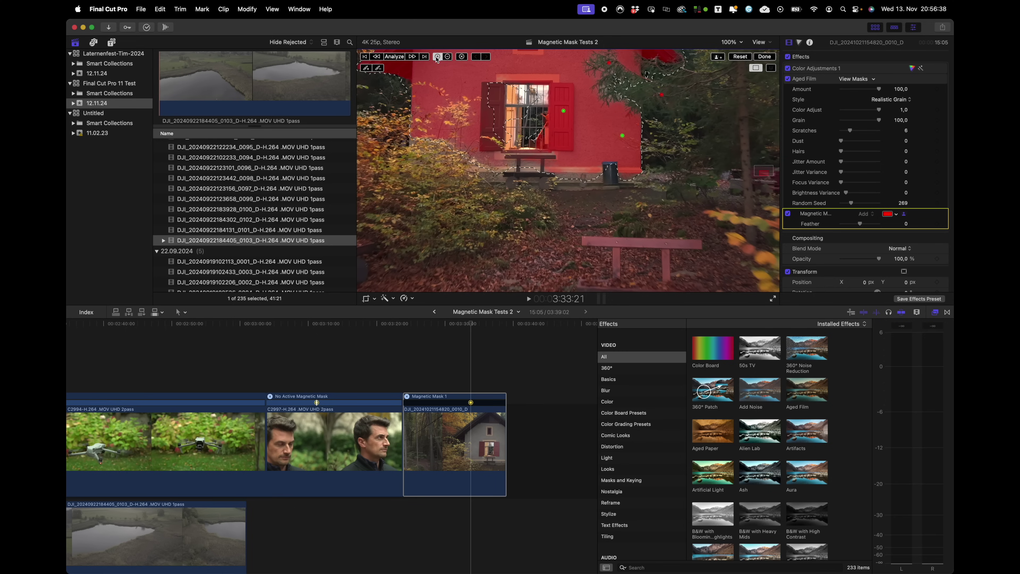
left_click(571, 177)
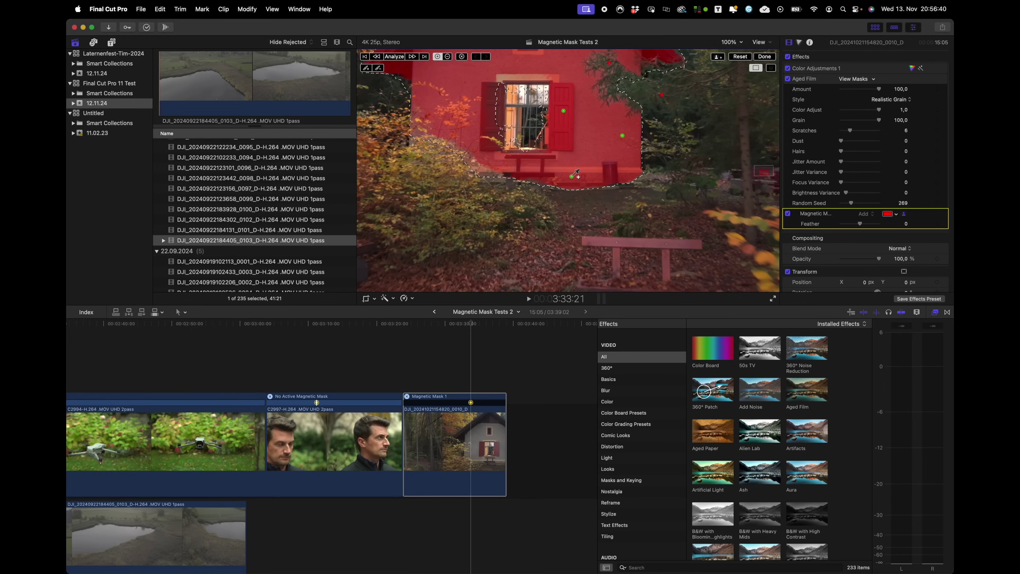
left_click(492, 172)
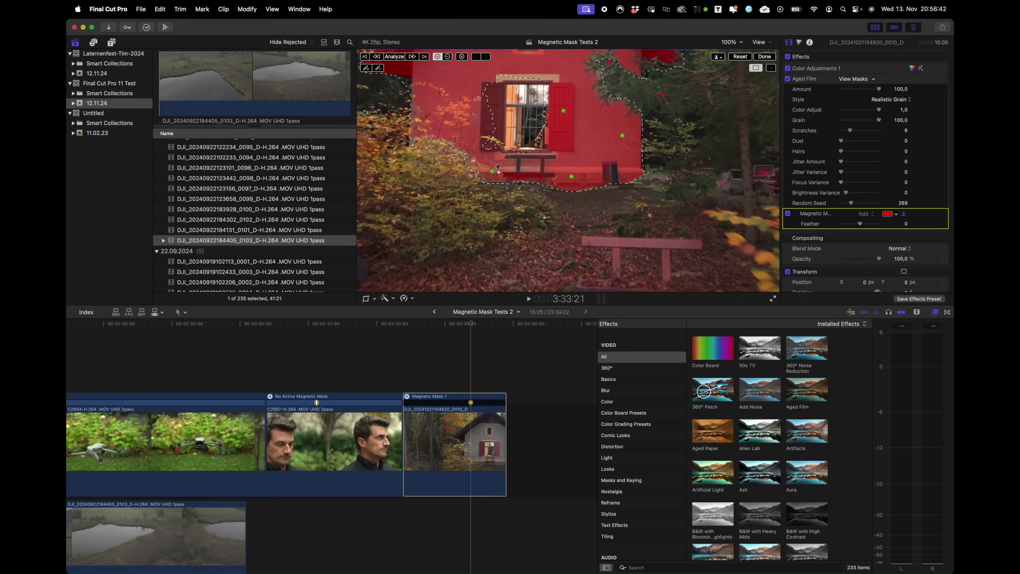
left_click(521, 106)
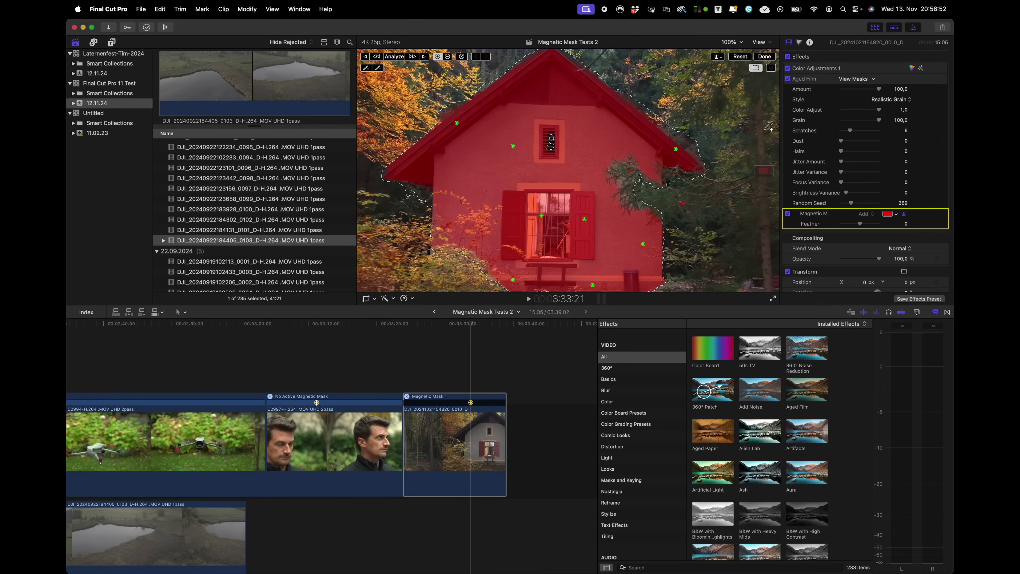
- Fit the frame in the viewer, analyze the house mask across the clip and finish mask editing
left_click(729, 42)
left_click(736, 52)
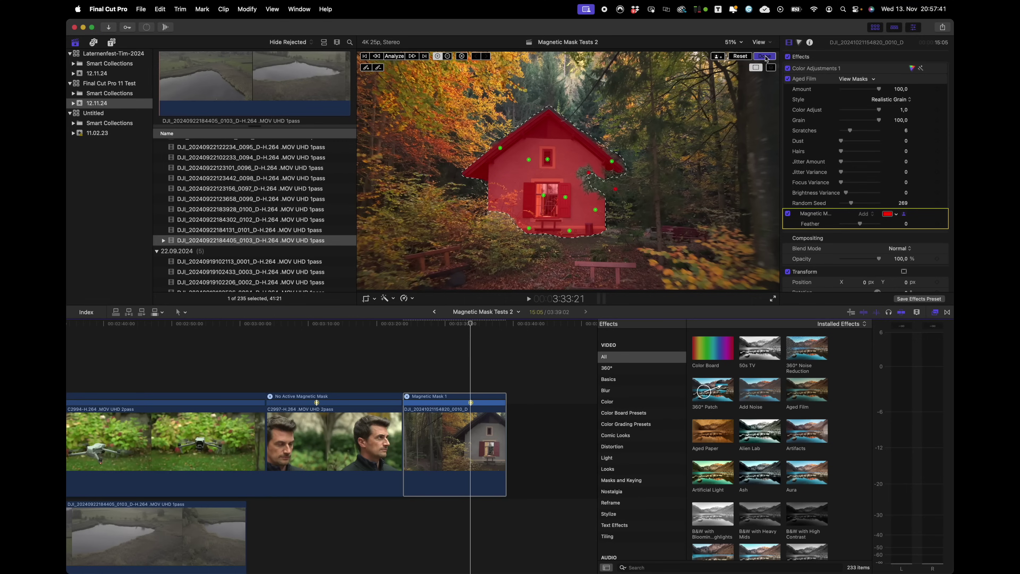
left_click(764, 56)
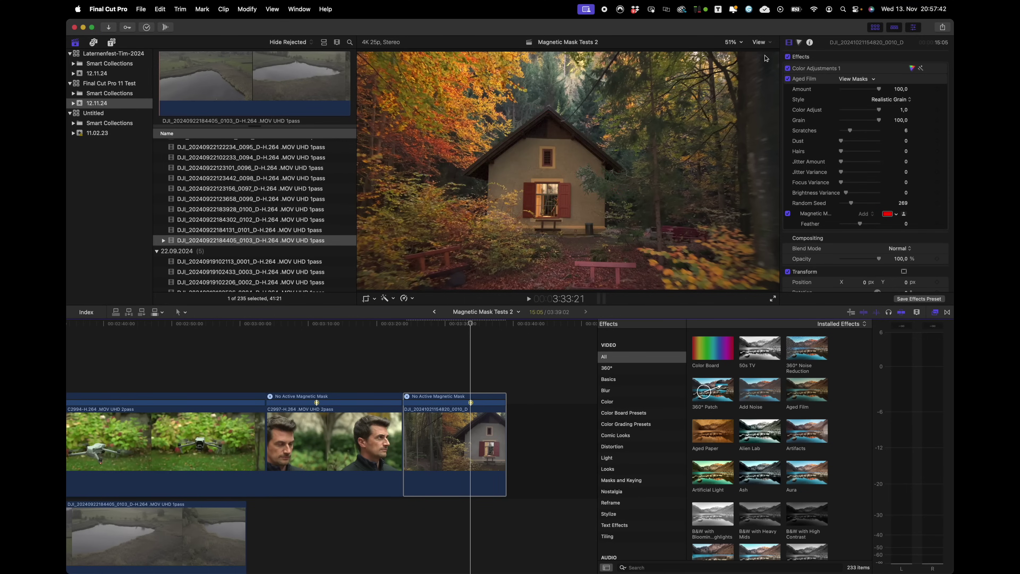